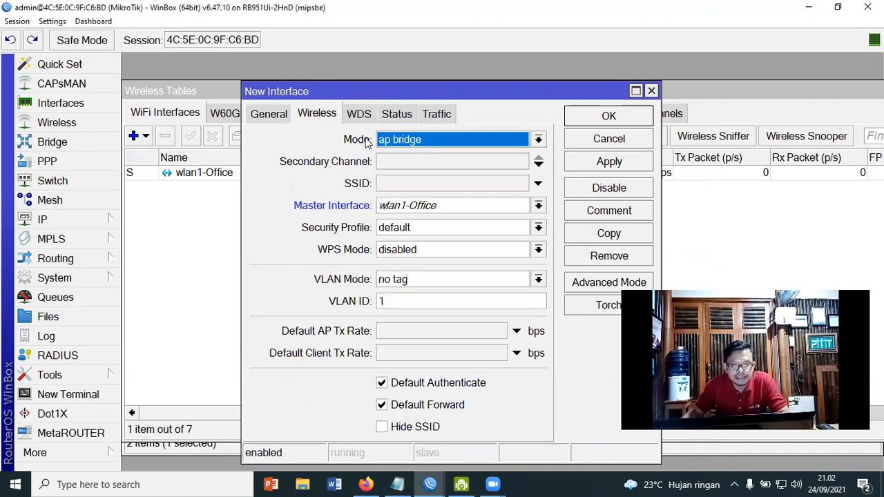
Set the new virtual interface to ap bridge mode, master wlan1-Office, security profile default
{"action": "left_click", "coordinate": [538, 140]}
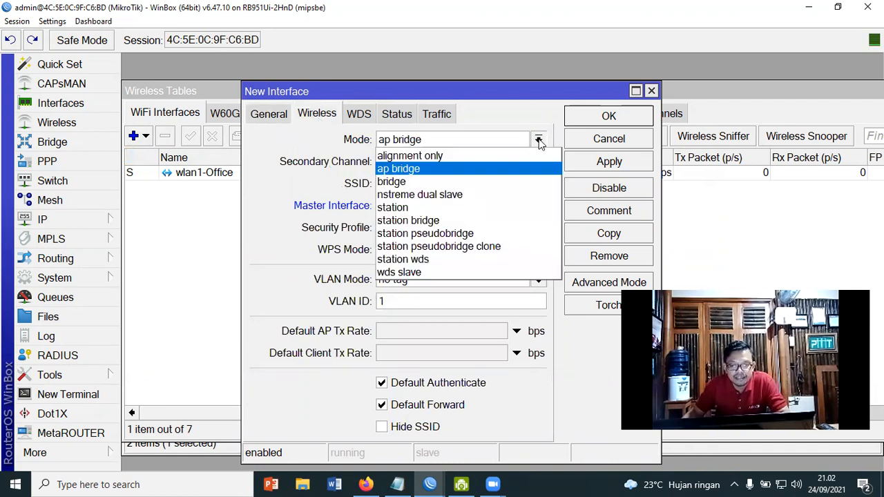
{"action": "left_click", "coordinate": [427, 169]}
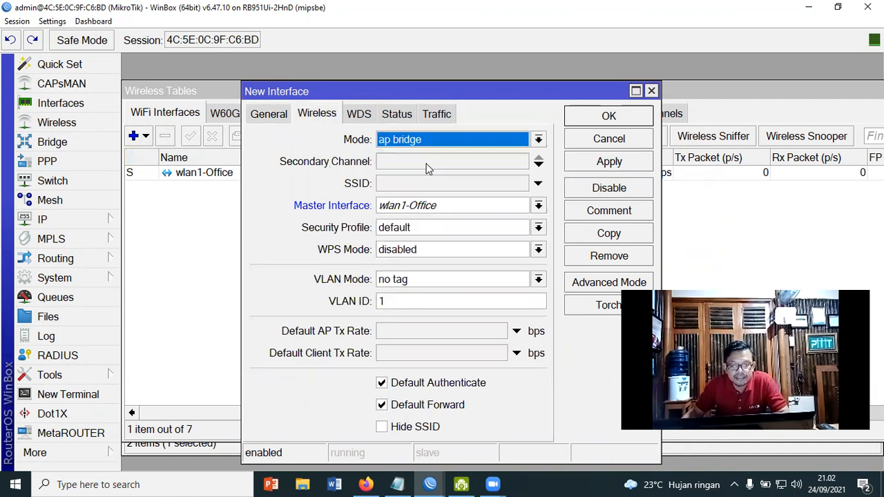
{"action": "left_click", "coordinate": [539, 208]}
{"action": "left_click", "coordinate": [424, 222]}
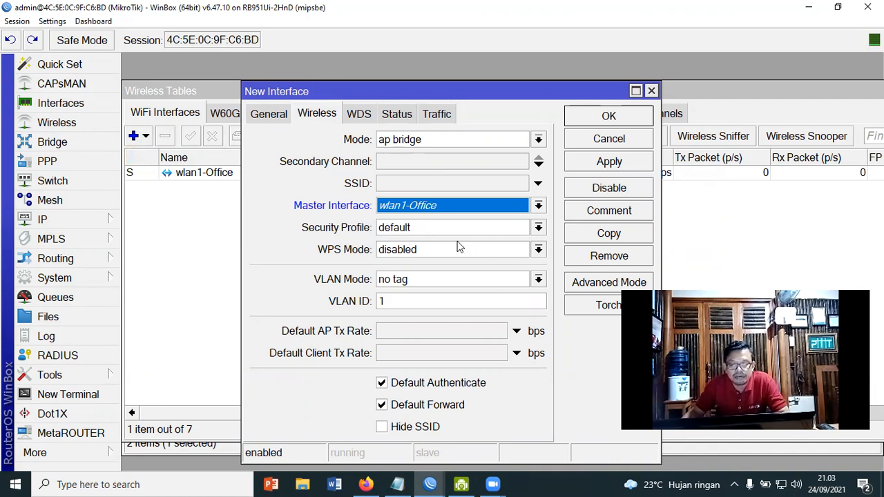
{"action": "left_click", "coordinate": [538, 227]}
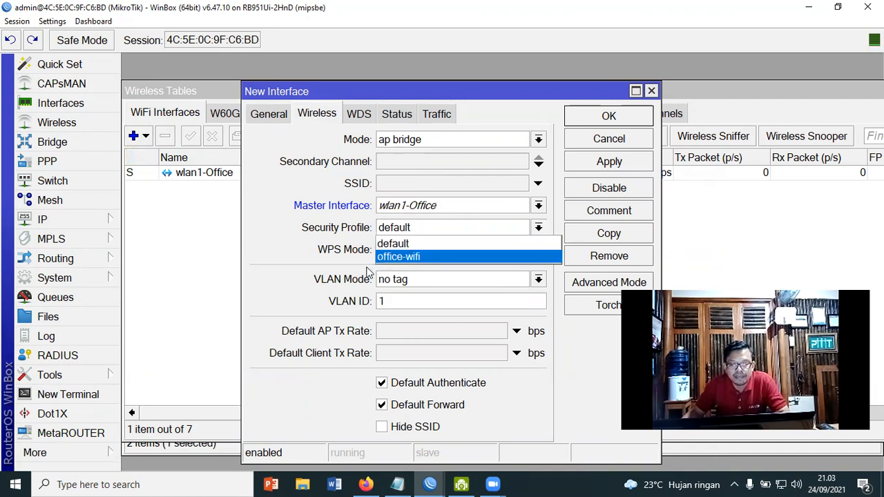
{"action": "left_click", "coordinate": [407, 244]}
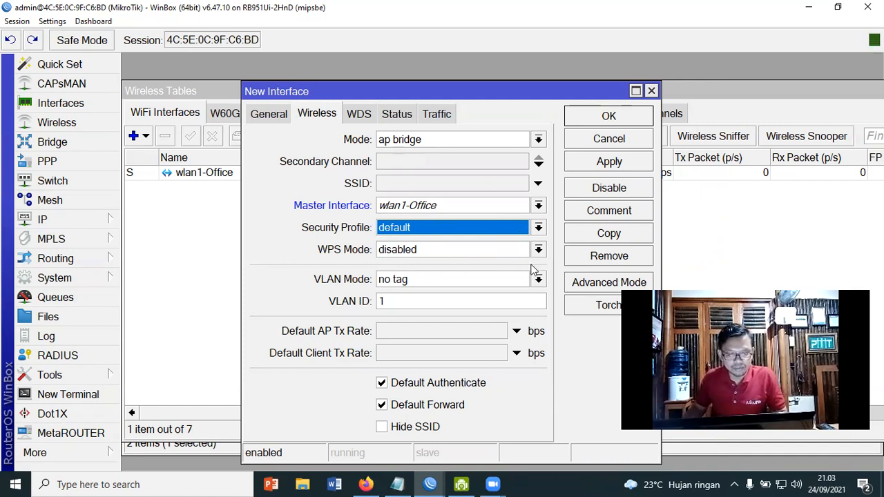
Give the virtual interface SSID Hotspot-Office, save it, and select the new wlan2-Hotspot row
{"action": "left_click", "coordinate": [421, 185]}
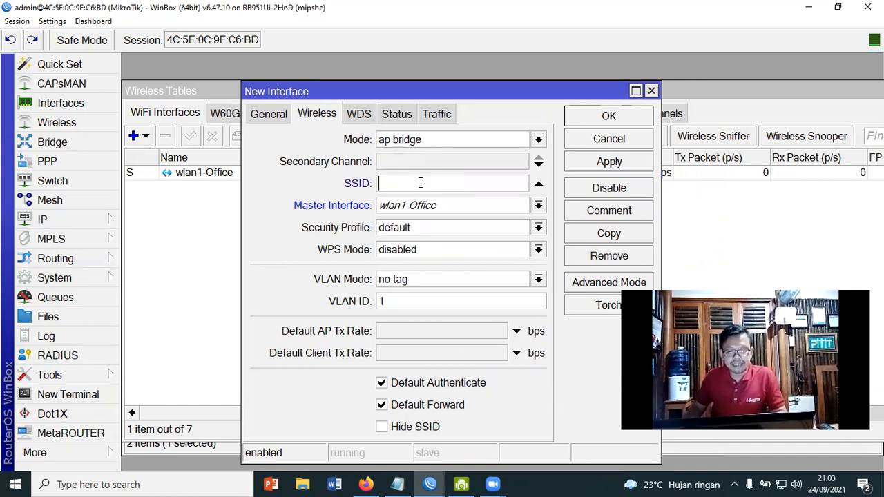
{"action": "type", "text": "H"}
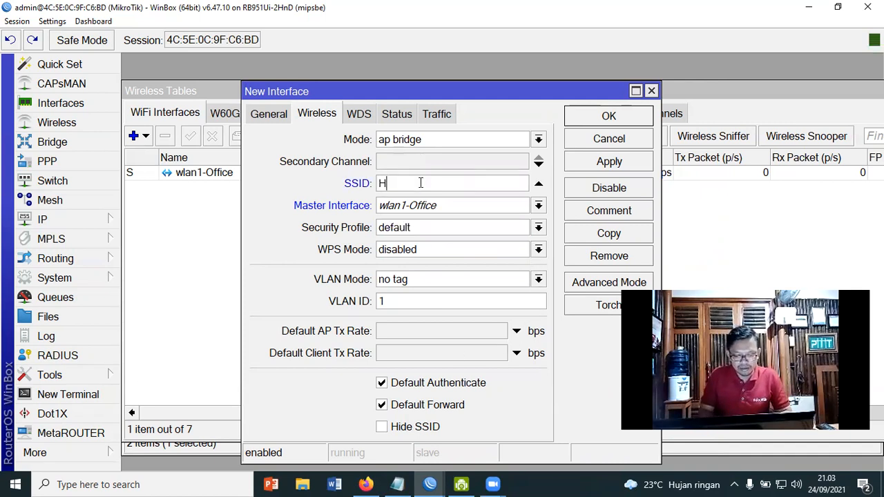
{"action": "type", "text": "otspot"}
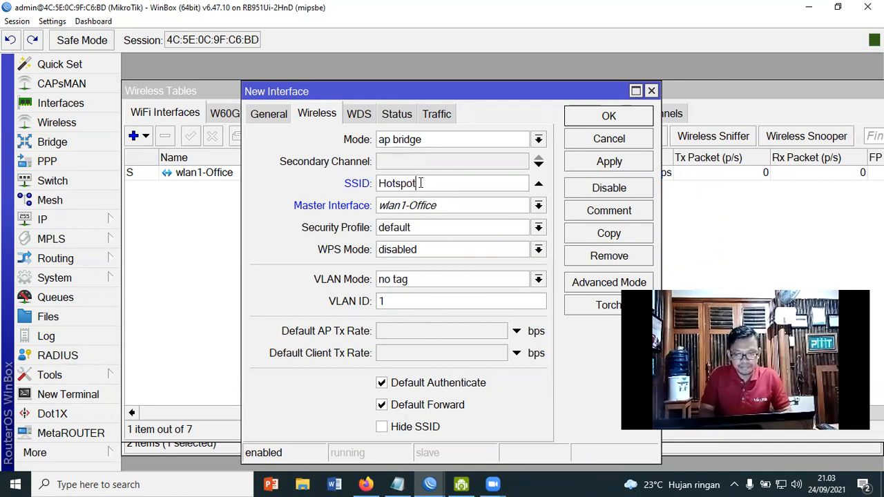
{"action": "type", "text": "-Office"}
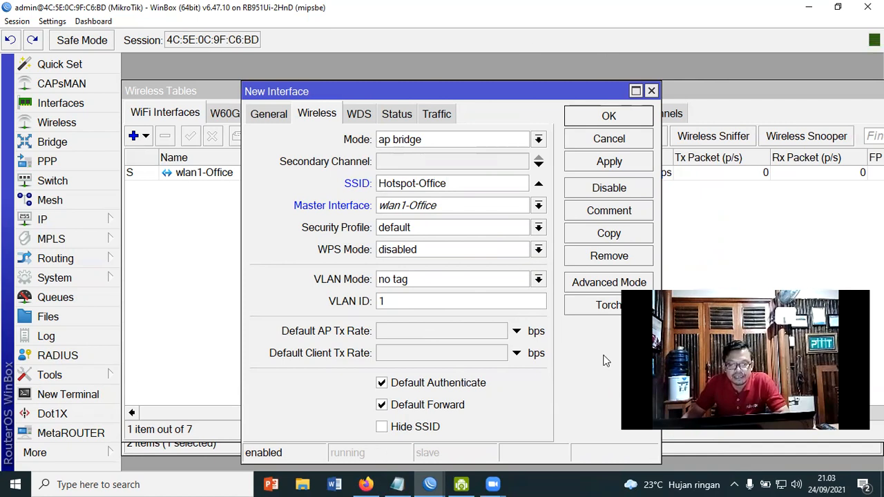
{"action": "left_click", "coordinate": [611, 163]}
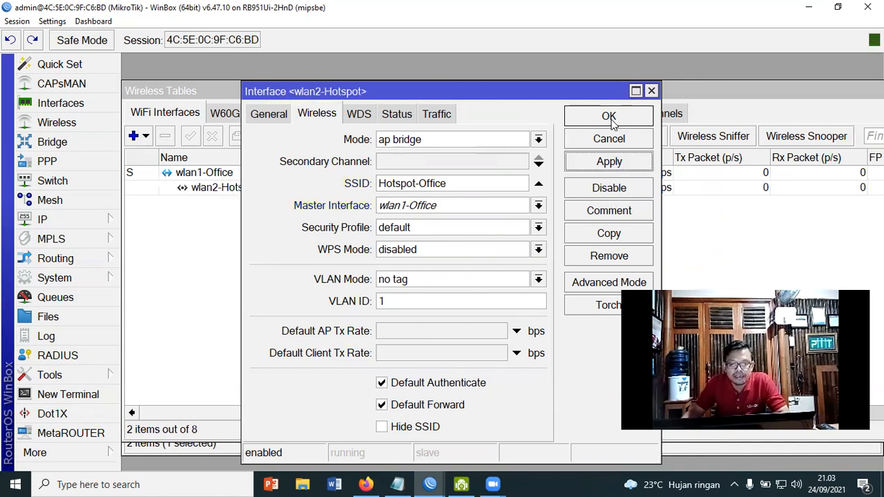
{"action": "left_click", "coordinate": [609, 117]}
{"action": "left_click", "coordinate": [253, 188]}
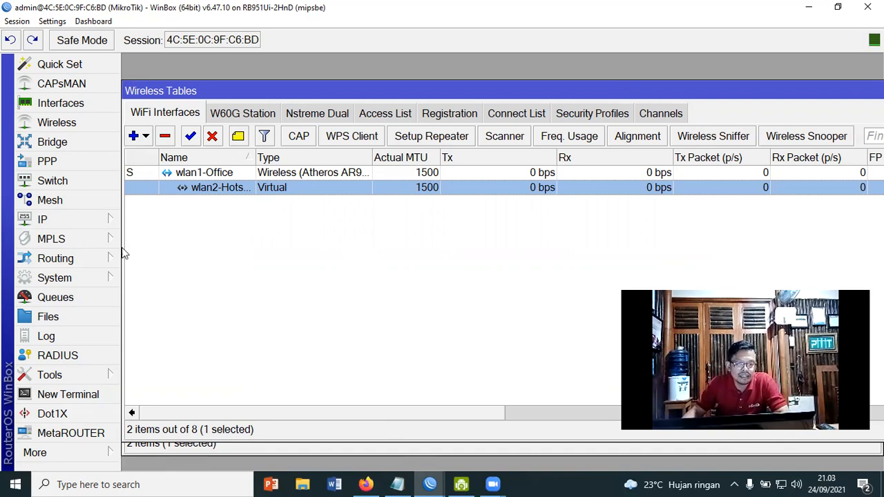
{"action": "left_click", "coordinate": [62, 219]}
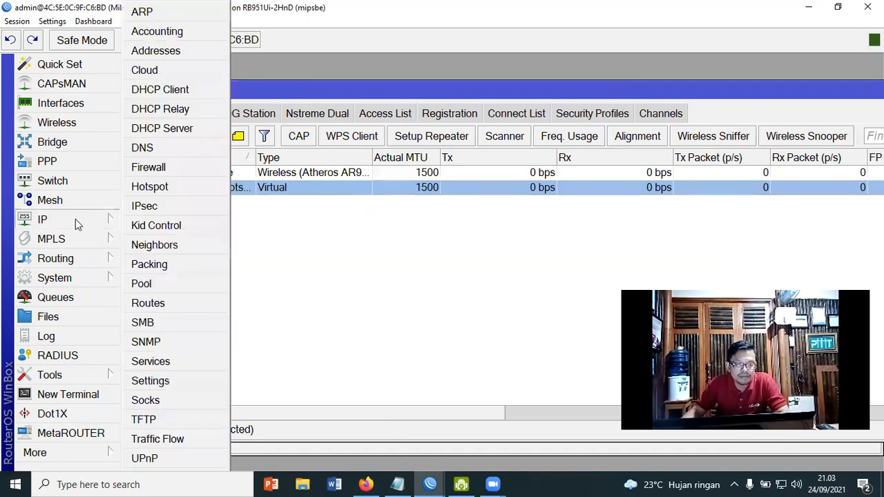
Add IP address 192.168.20.1/24 on interface wlan2-Hotspot and select the new entry
{"action": "left_click", "coordinate": [163, 54]}
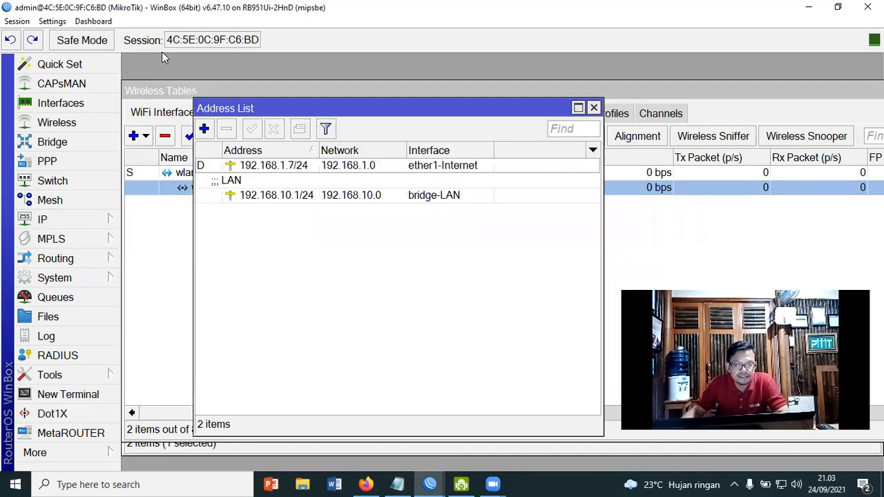
{"action": "left_click", "coordinate": [208, 131]}
{"action": "type", "text": "192.168.20.1/24"}
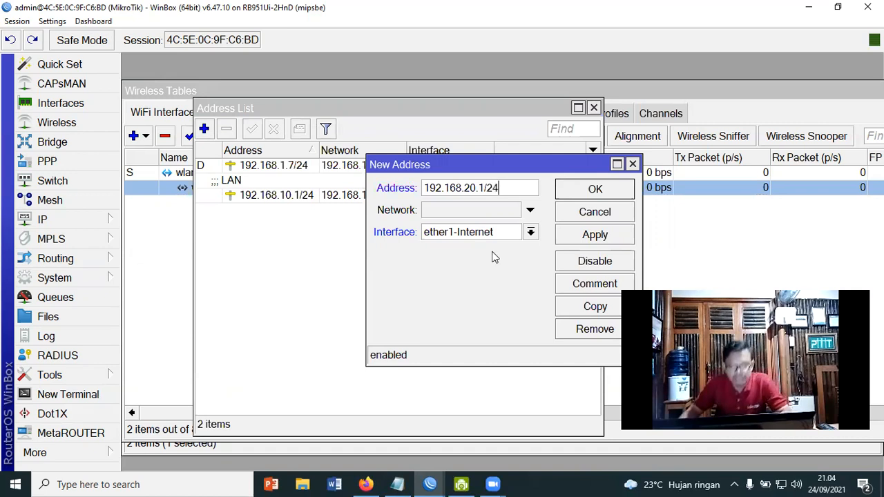
{"action": "left_click", "coordinate": [530, 233]}
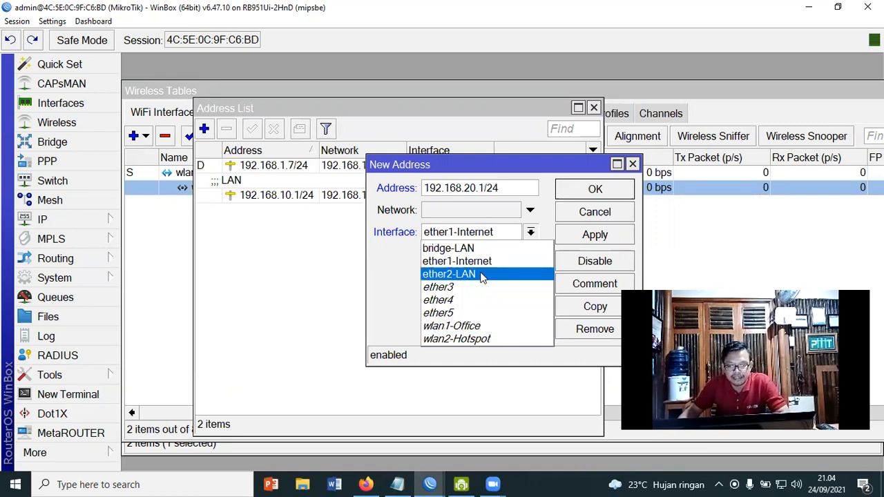
{"action": "left_click", "coordinate": [485, 338]}
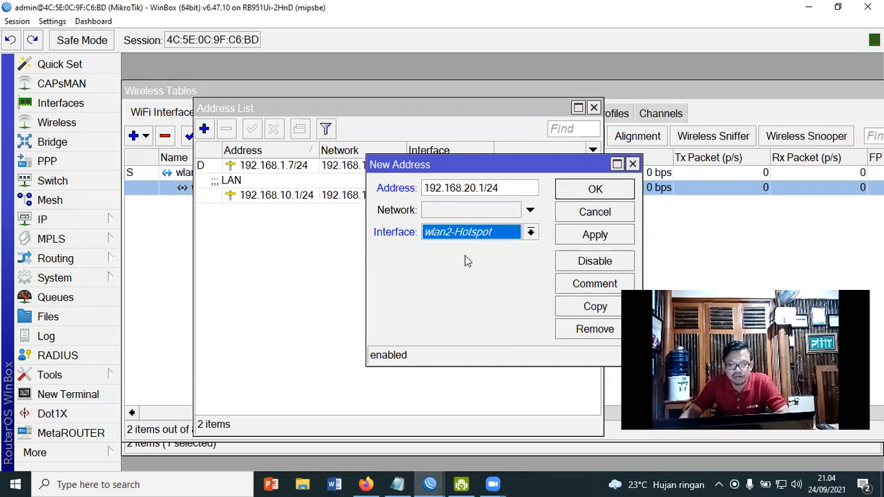
{"action": "left_click", "coordinate": [591, 235]}
{"action": "left_click", "coordinate": [597, 190]}
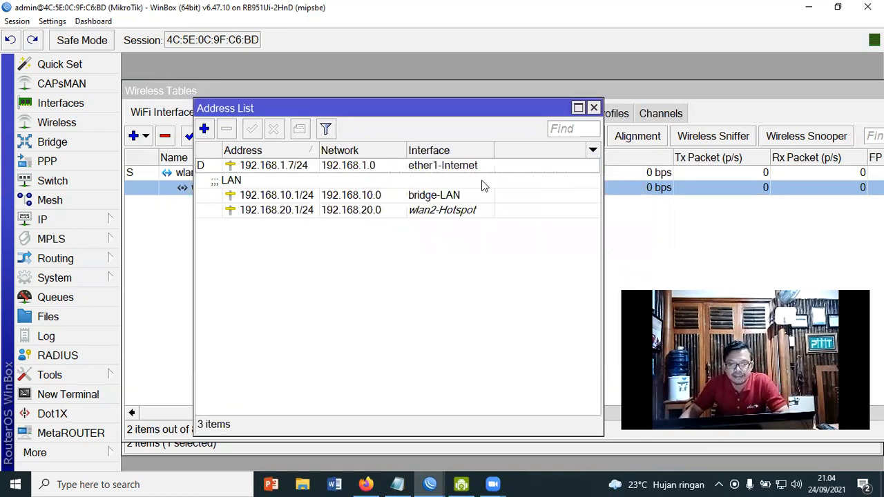
{"action": "left_click", "coordinate": [435, 215]}
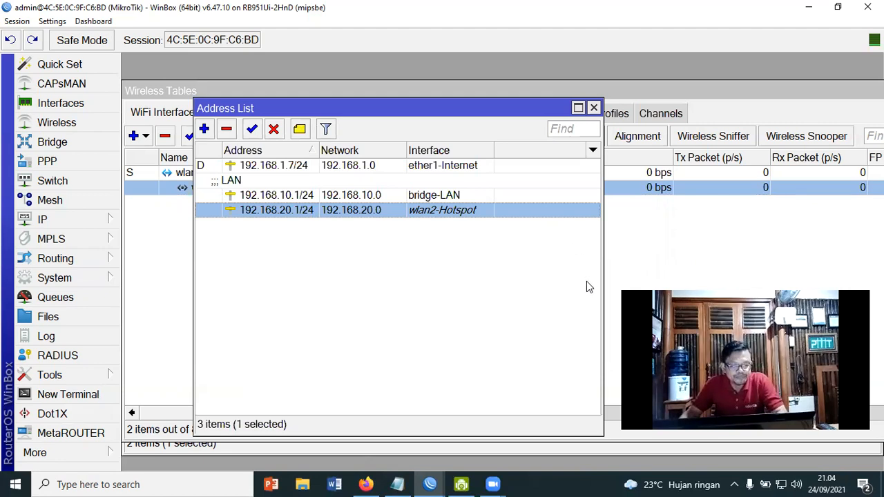
{"action": "left_click", "coordinate": [26, 216]}
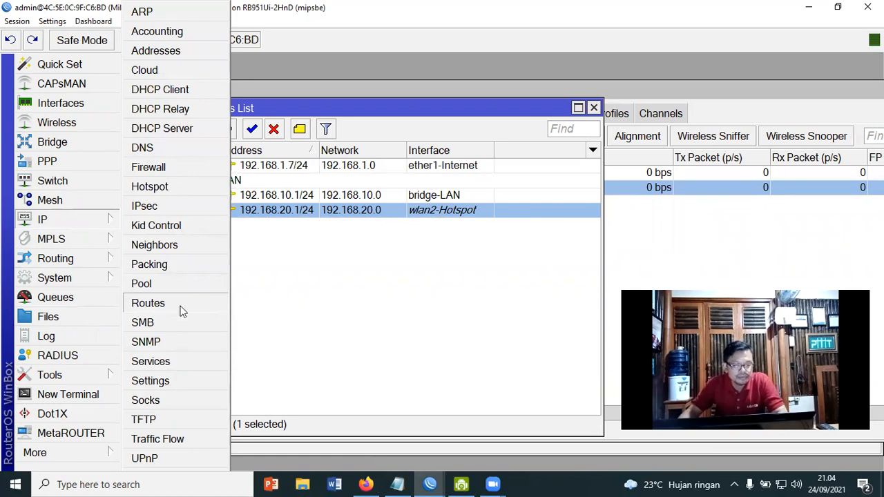
Start Hotspot Setup on wlan2-Hotspot and accept local address 192.168.20.1/24 with masquerade
{"action": "left_click", "coordinate": [172, 193]}
{"action": "left_click", "coordinate": [414, 138]}
{"action": "left_click", "coordinate": [622, 246]}
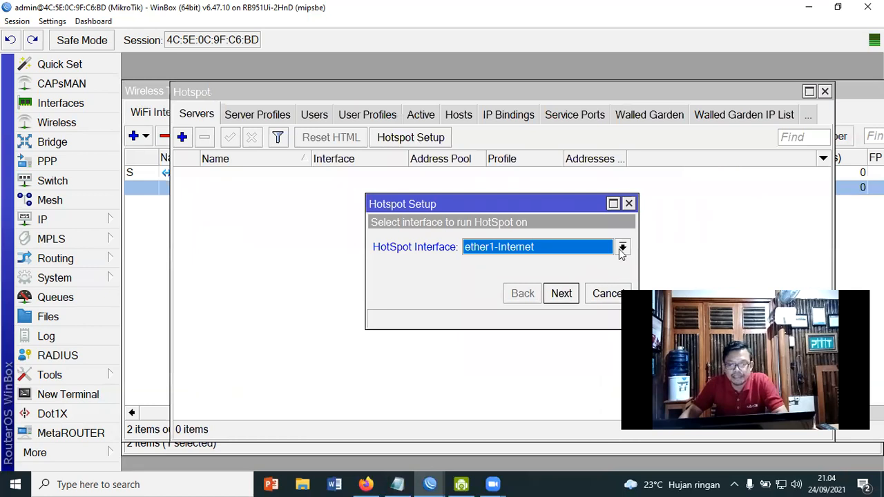
{"action": "left_click", "coordinate": [552, 356]}
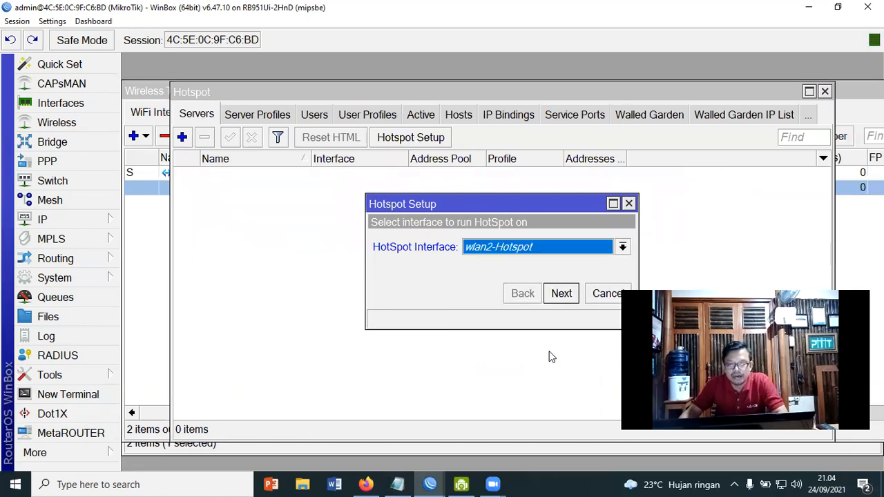
{"action": "left_click_drag", "start_coordinate": [499, 206], "coordinate": [397, 195]}
{"action": "left_click", "coordinate": [462, 283]}
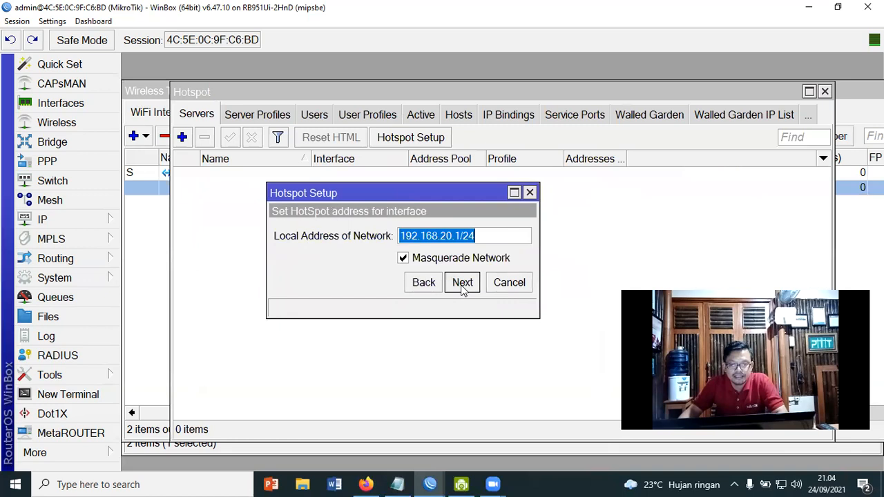
{"action": "left_click", "coordinate": [462, 283]}
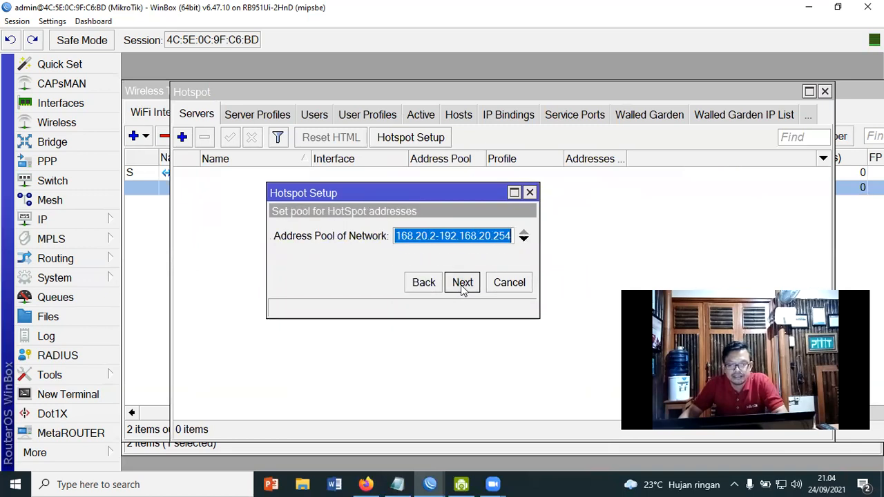
Accept pool 192.168.20.2-192.168.20.254, no certificate, no SMTP, DNS 8.8.8.8/8.8.4.4; enter hotspot.office
{"action": "left_click_drag", "start_coordinate": [541, 253], "coordinate": [618, 254]}
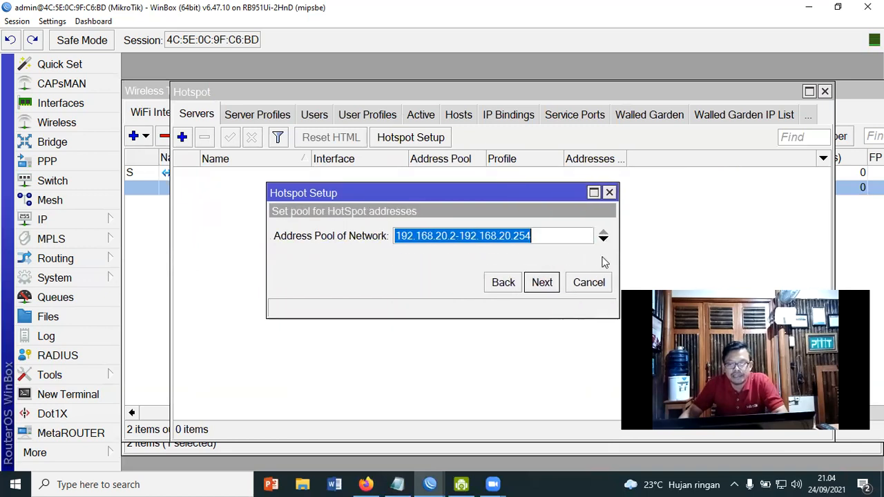
{"action": "left_click", "coordinate": [557, 235]}
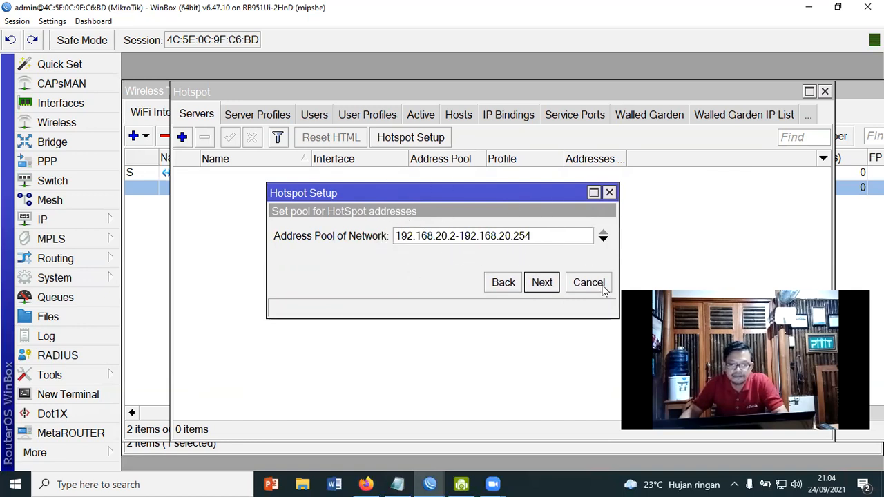
{"action": "left_click", "coordinate": [541, 283]}
{"action": "left_click", "coordinate": [543, 283]}
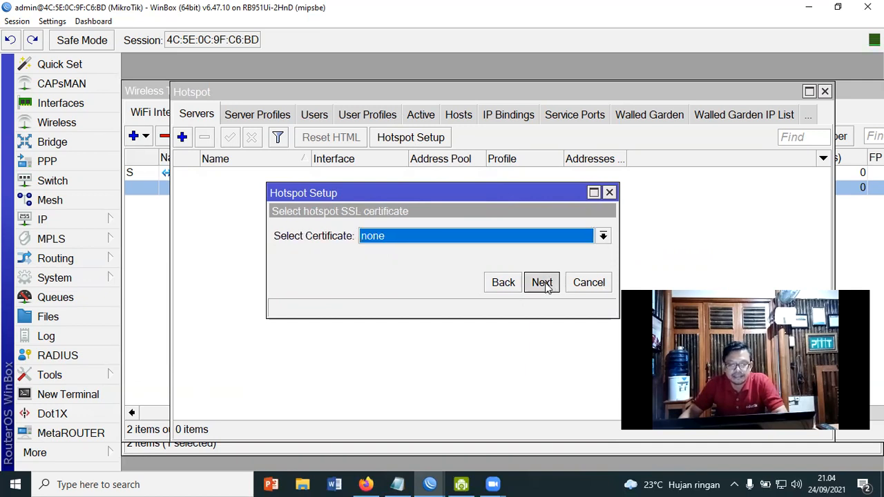
{"action": "left_click", "coordinate": [548, 282]}
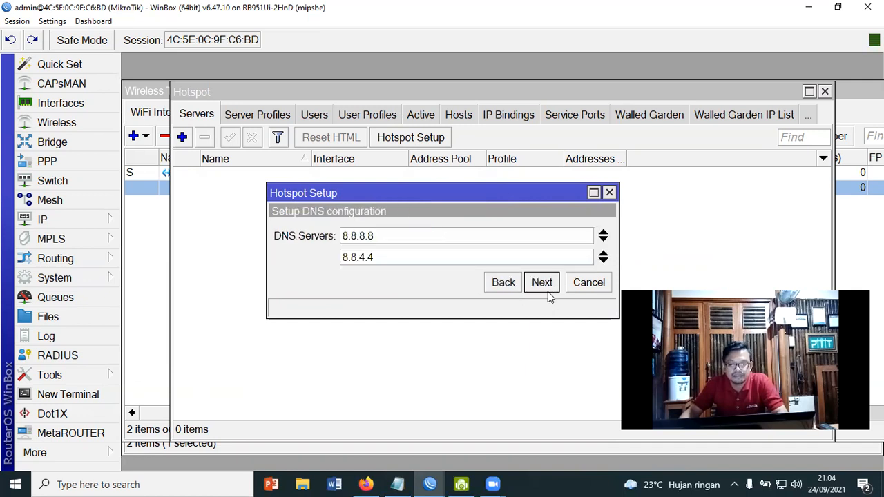
{"action": "left_click", "coordinate": [546, 285]}
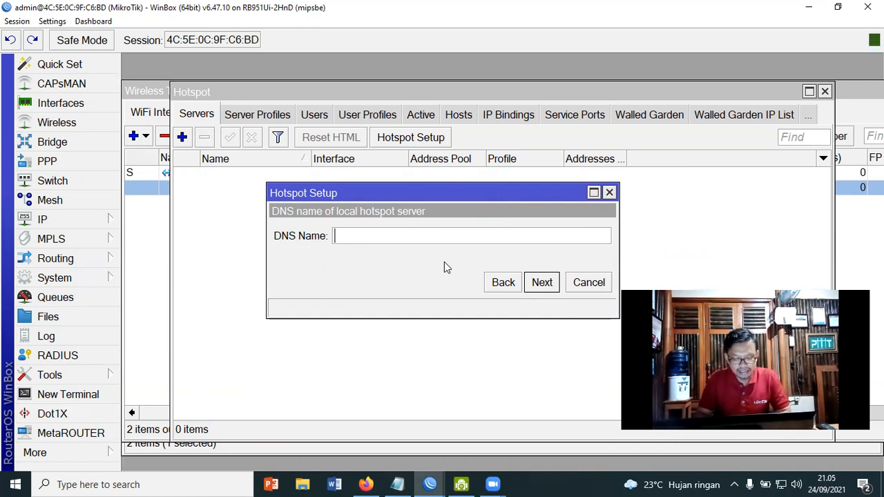
{"action": "type", "text": "hotspot.office"}
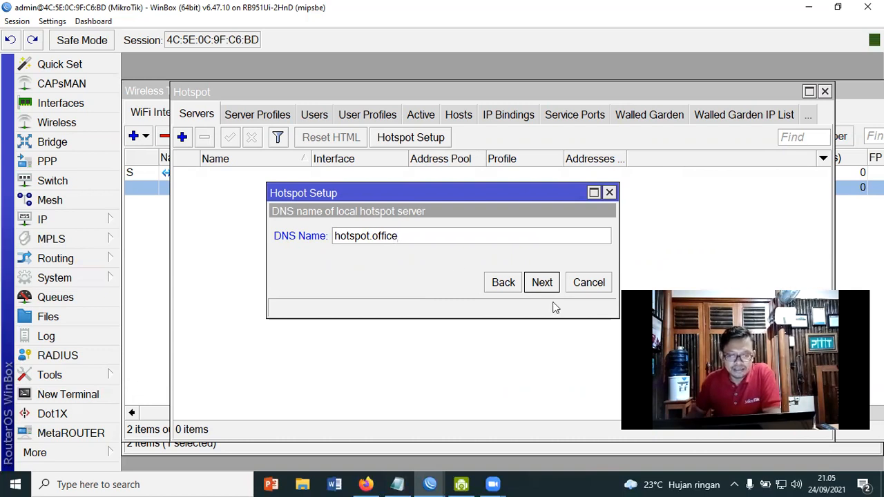
Confirm DNS name hotspot.office, set the local hotspot user's password, and finish creating hotspot1
{"action": "left_click", "coordinate": [542, 282]}
{"action": "left_click", "coordinate": [444, 257]}
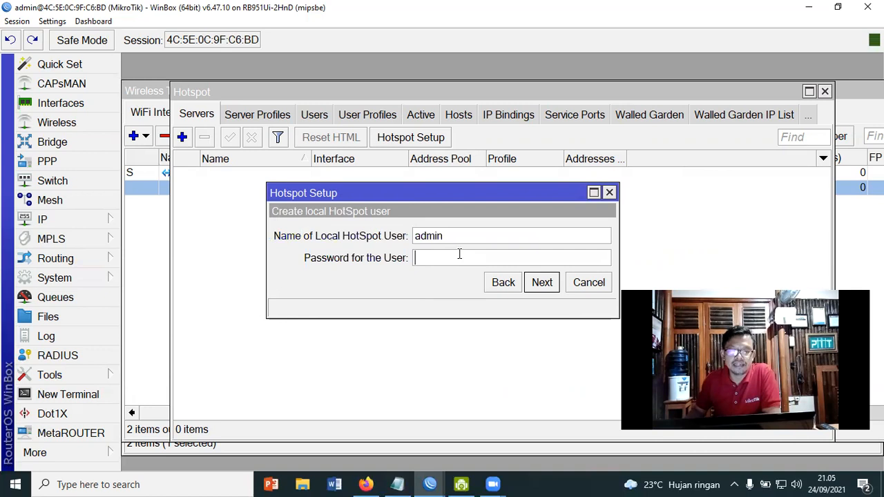
{"action": "type", "text": "1234"}
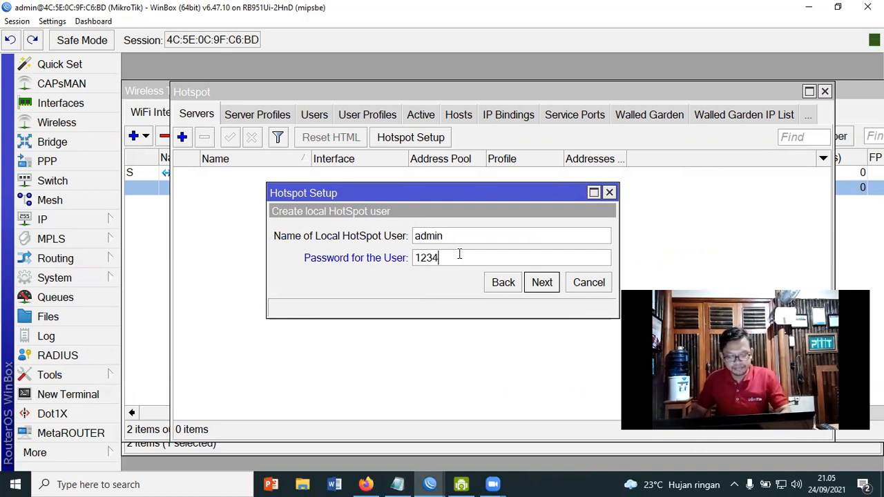
{"action": "type", "text": "5678"}
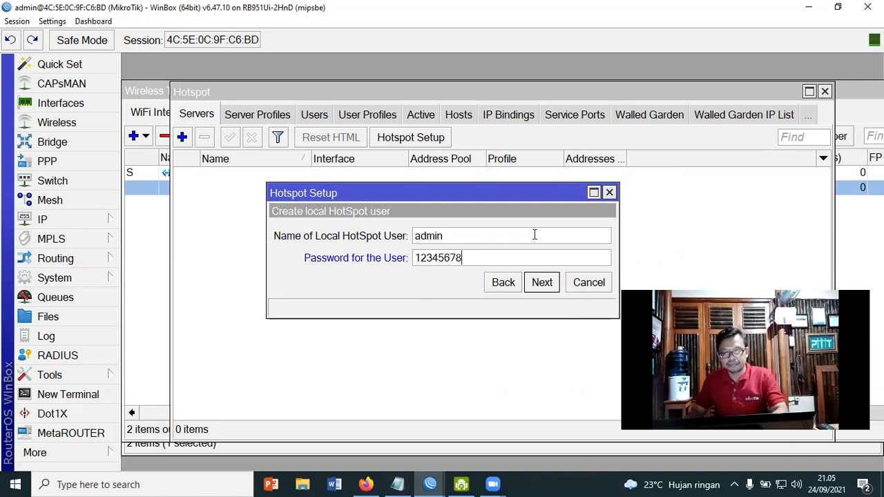
{"action": "left_click", "coordinate": [543, 285]}
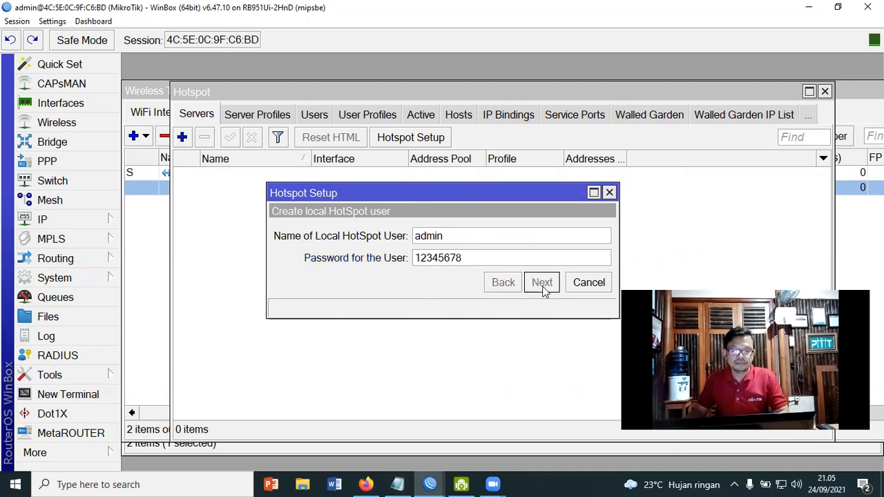
{"action": "left_click", "coordinate": [515, 261]}
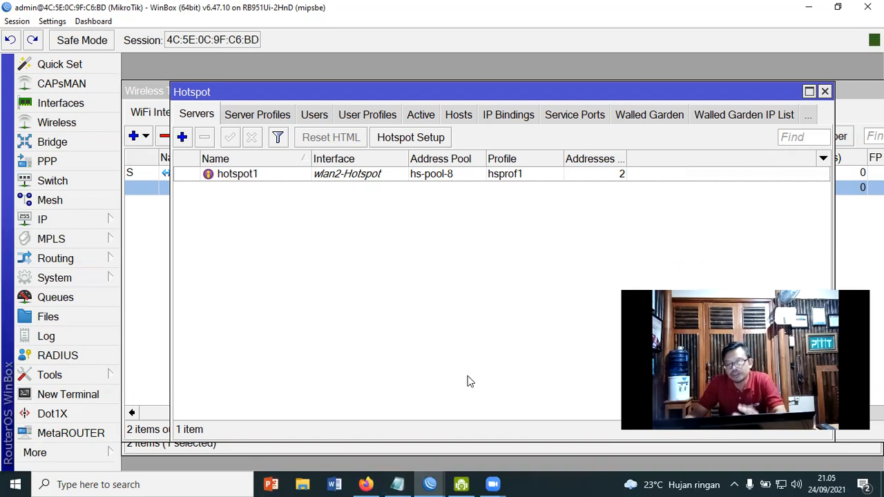
{"action": "left_click", "coordinate": [397, 484]}
Add the sub-point "- Interface Virtual AP" below Jaringan Hotspot, followed by a blank new line
{"action": "left_click", "coordinate": [309, 299]}
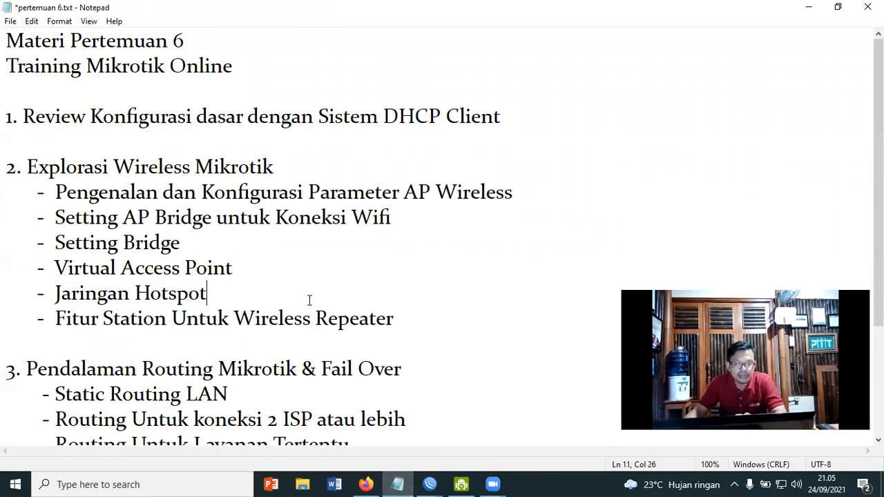
{"action": "key", "text": "Return"}
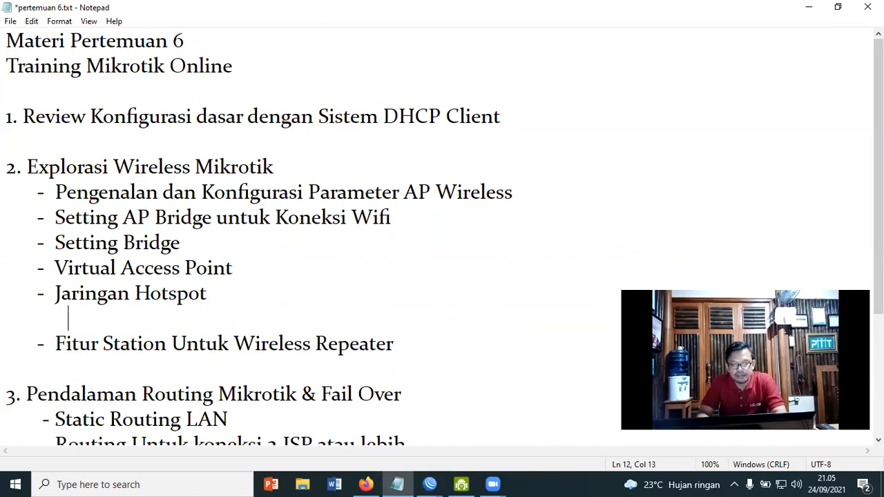
{"action": "type", "text": "- I"}
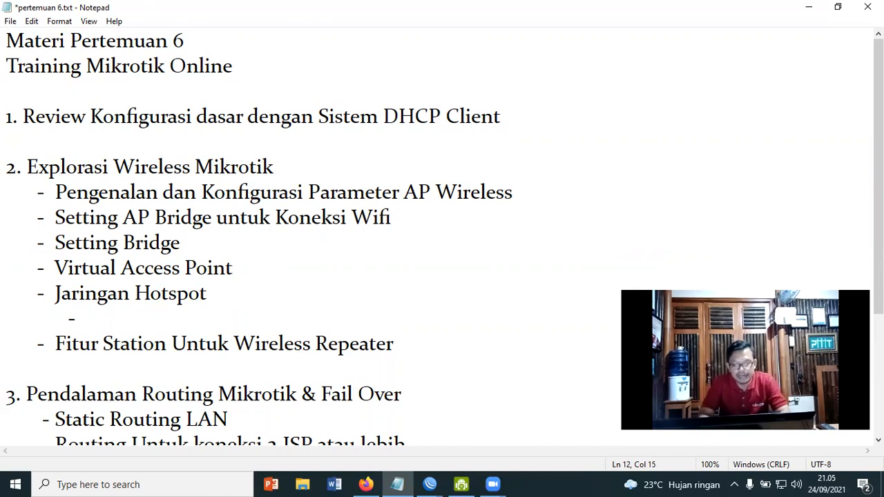
{"action": "type", "text": "nterface "}
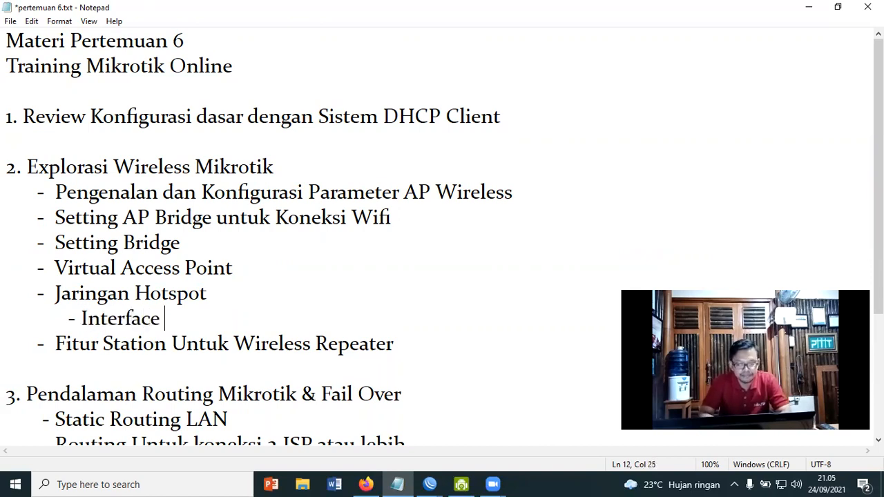
{"action": "type", "text": "Virtu"}
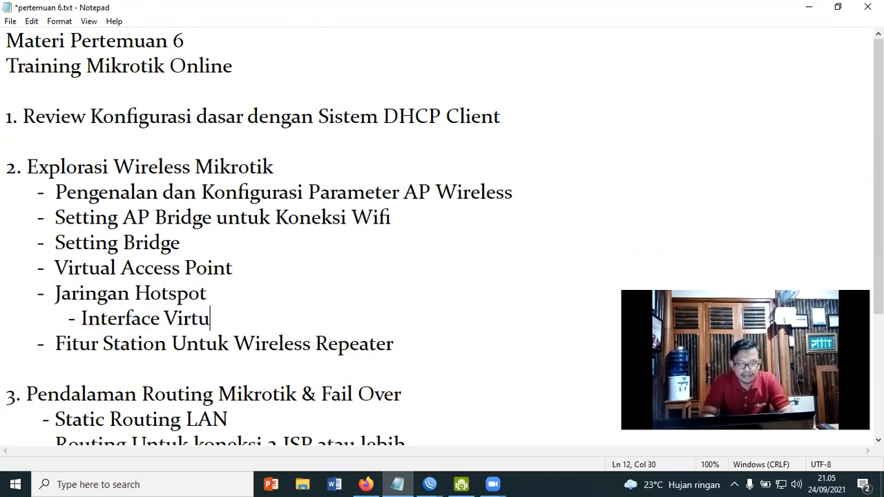
{"action": "type", "text": "al AP"}
{"action": "key", "text": "Return"}
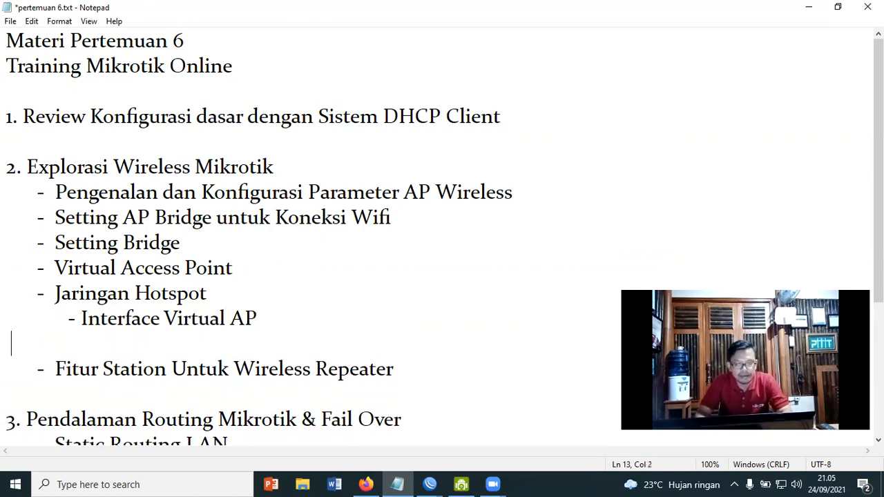